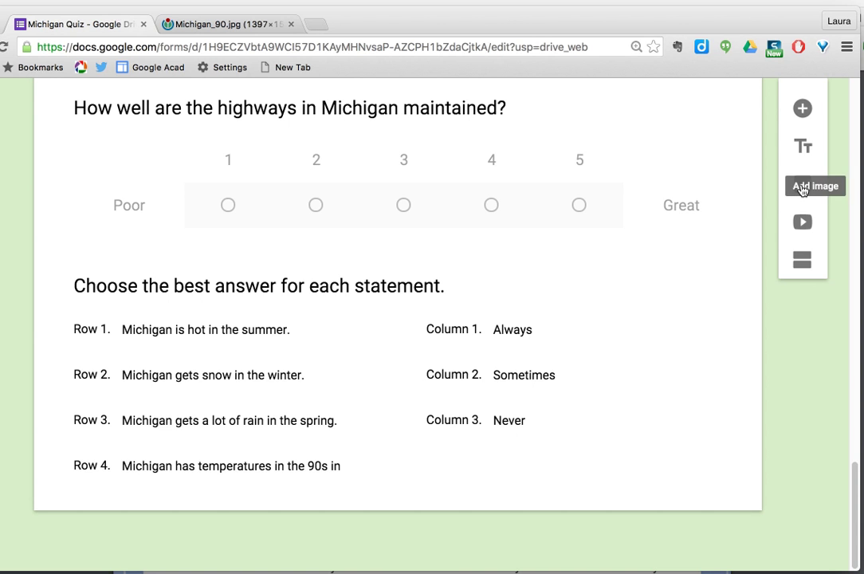
Step: Insert Michigan-StateSeal.png into the form as an image by uploading it from the Desktop
left_click(802, 186)
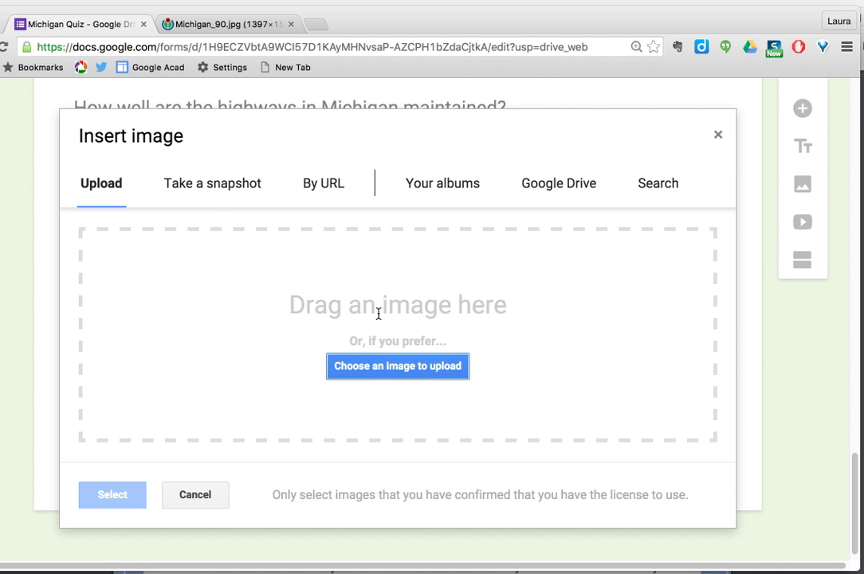
left_click(406, 367)
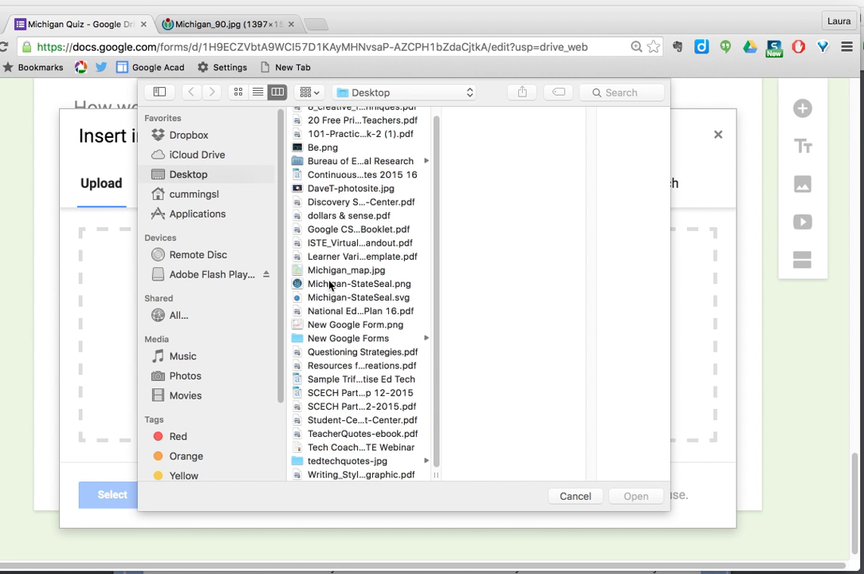
left_click(331, 286)
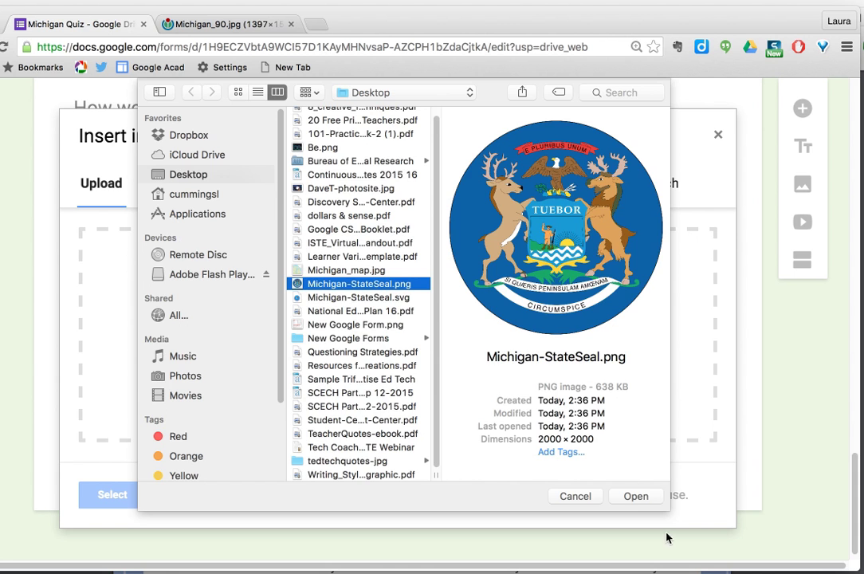
left_click(635, 496)
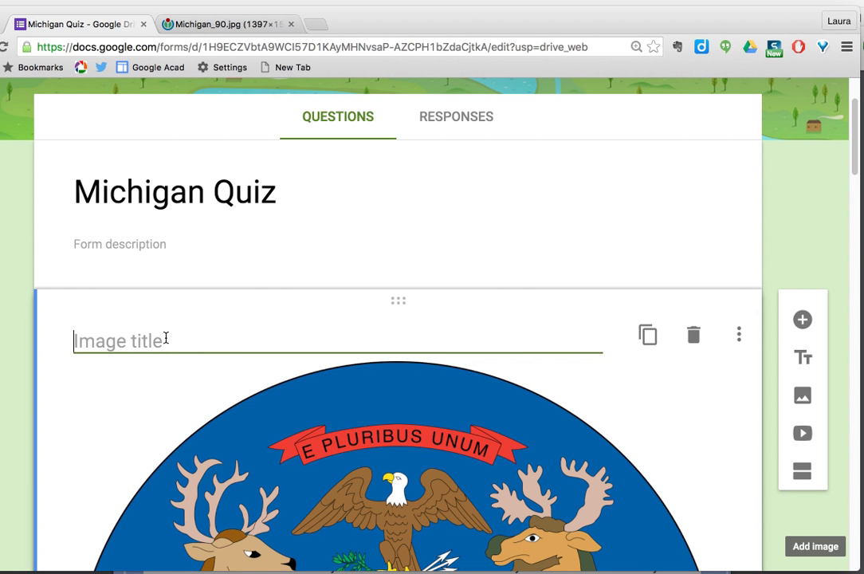
Step: Title the inserted state seal image "The Great Seal of Michigan"
type("The ")
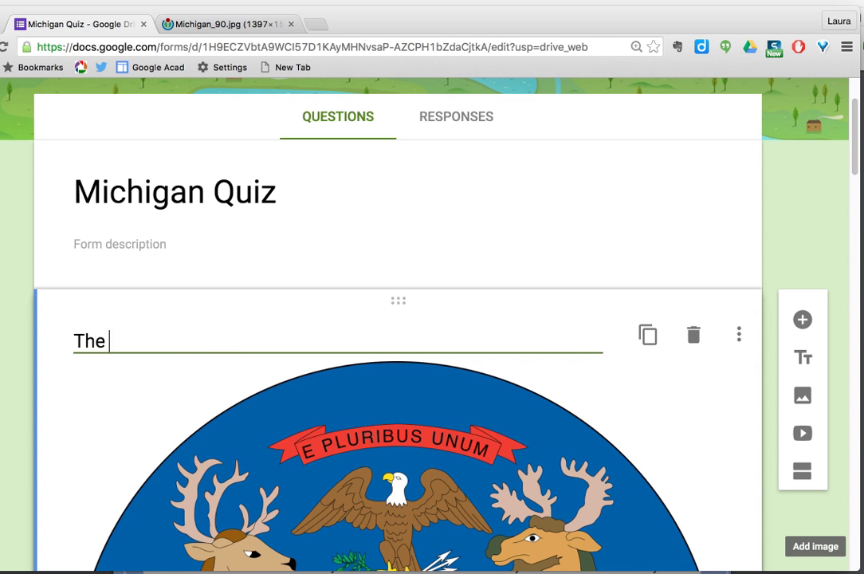
type("Great Sea")
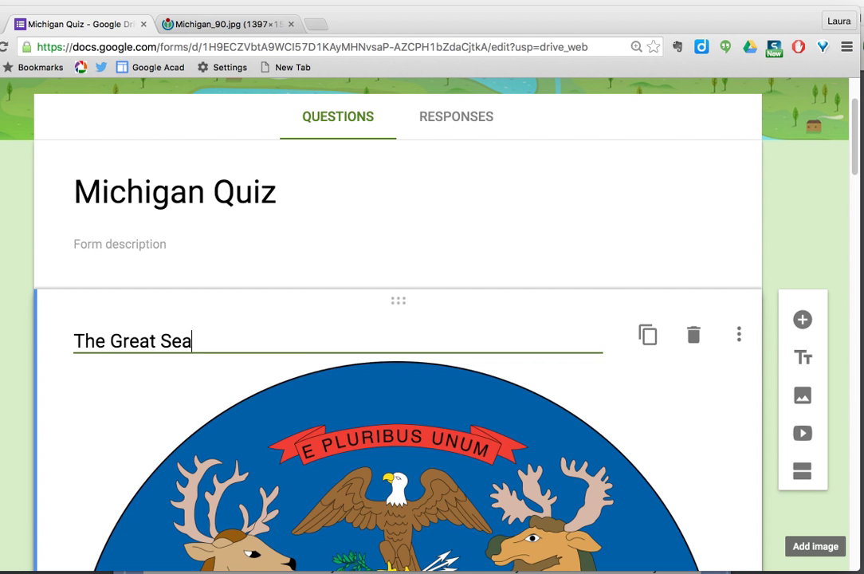
type("l of Michigan")
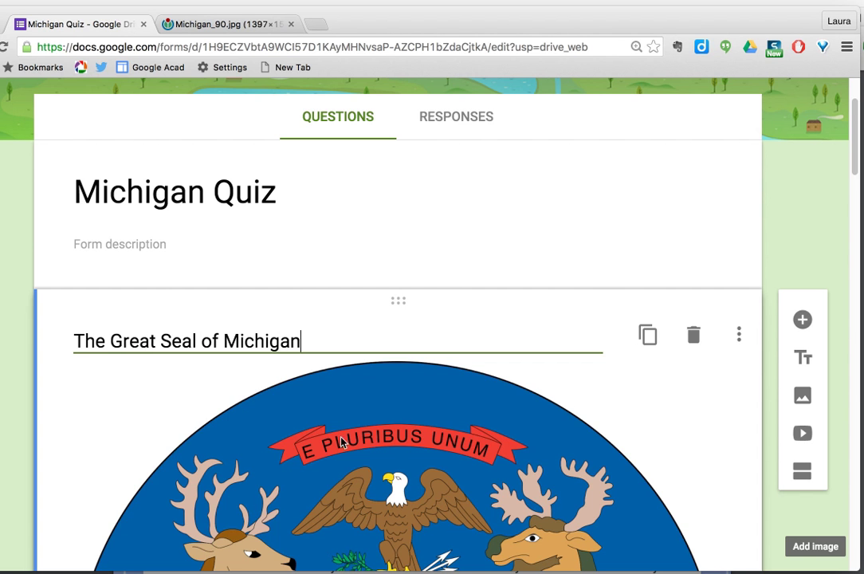
Step: Look over the whole state seal image with its alignment options, and delete the image item from the form
scroll(300, 441, "down", 10)
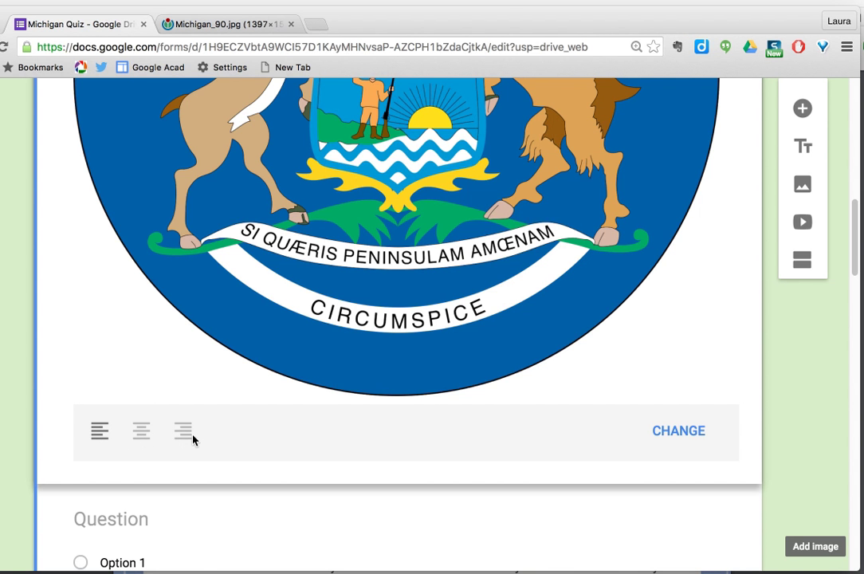
scroll(198, 437, "up", 5)
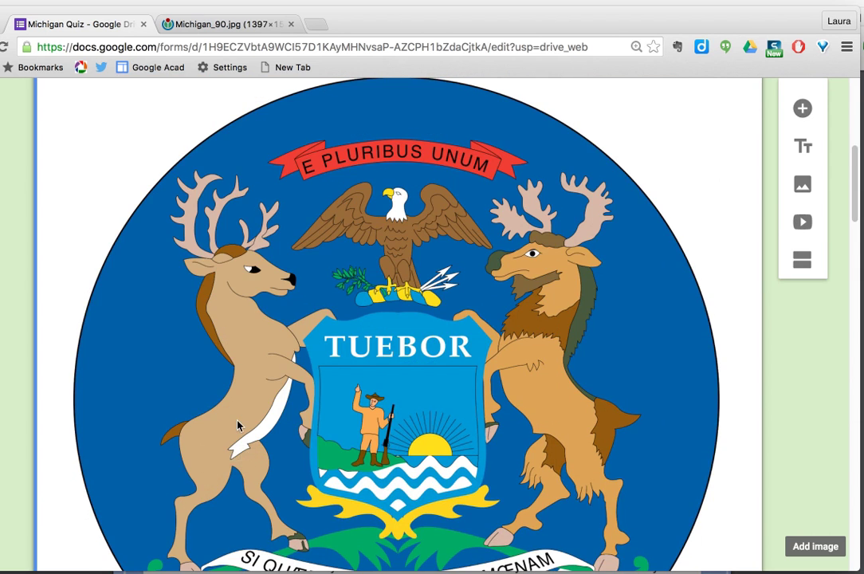
scroll(216, 431, "up", 4)
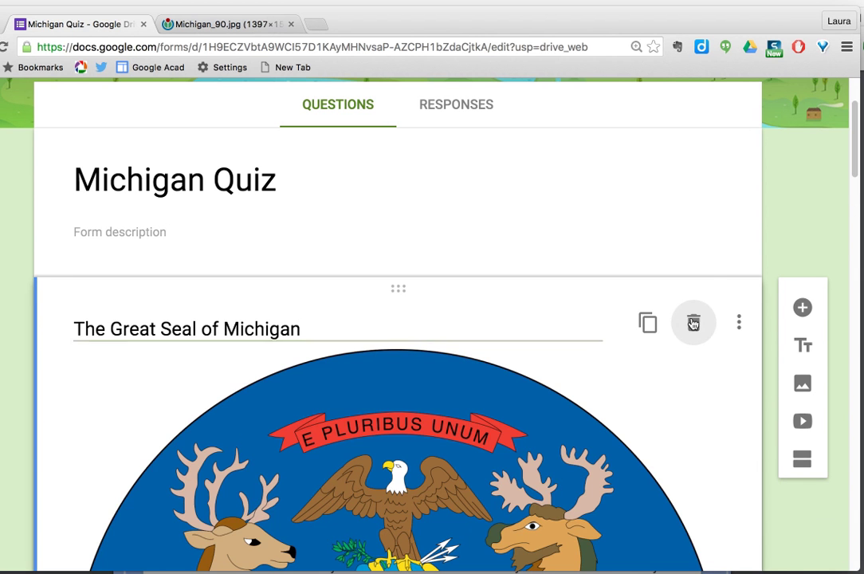
left_click(693, 323)
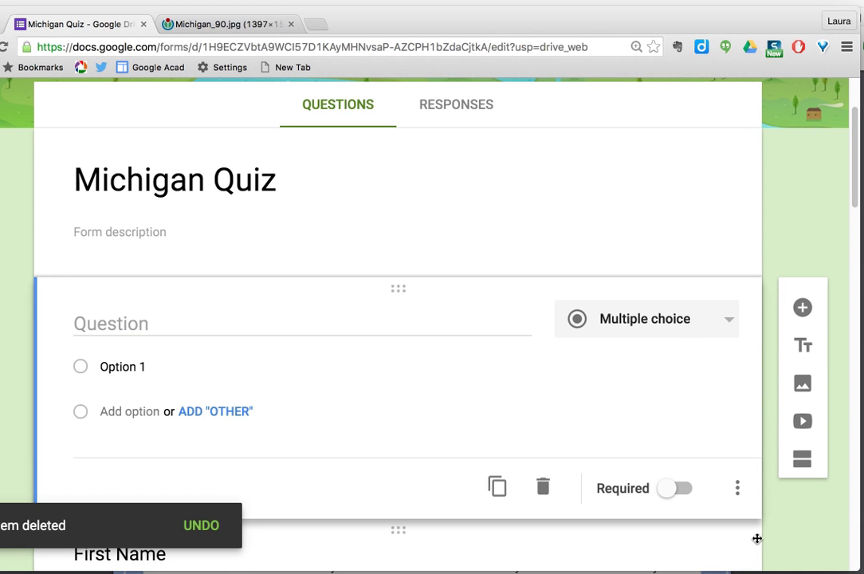
Step: View the snapshot source for inserting an image and cancel without inserting anything
scroll(757, 540, "down", 15)
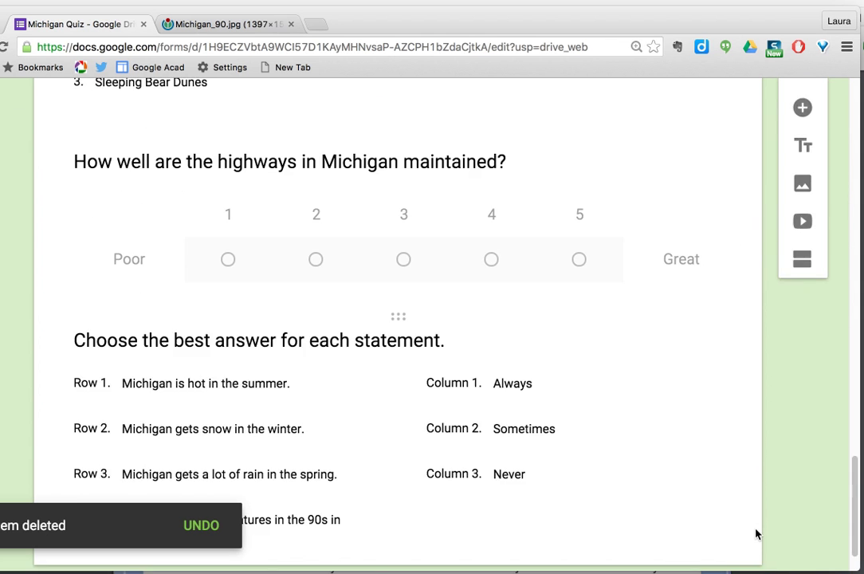
scroll(762, 498, "down", 2)
left_click(802, 184)
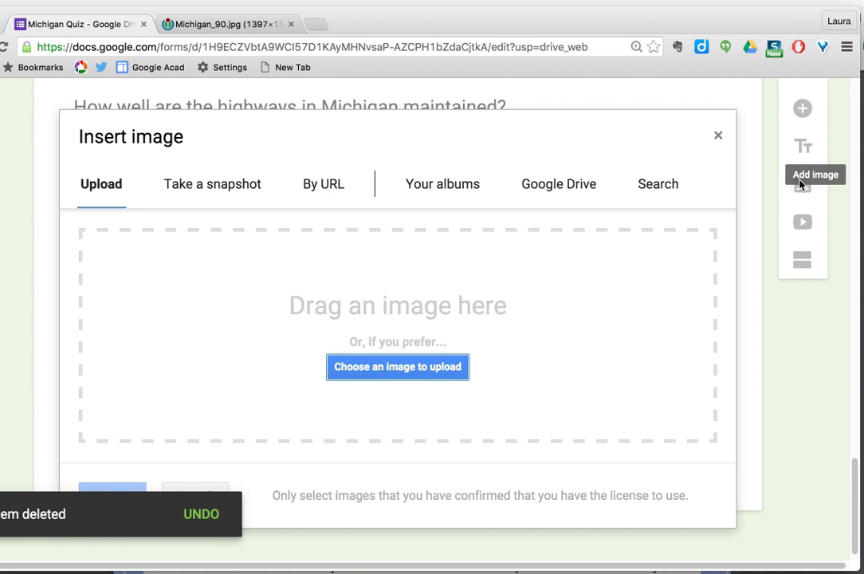
left_click(223, 185)
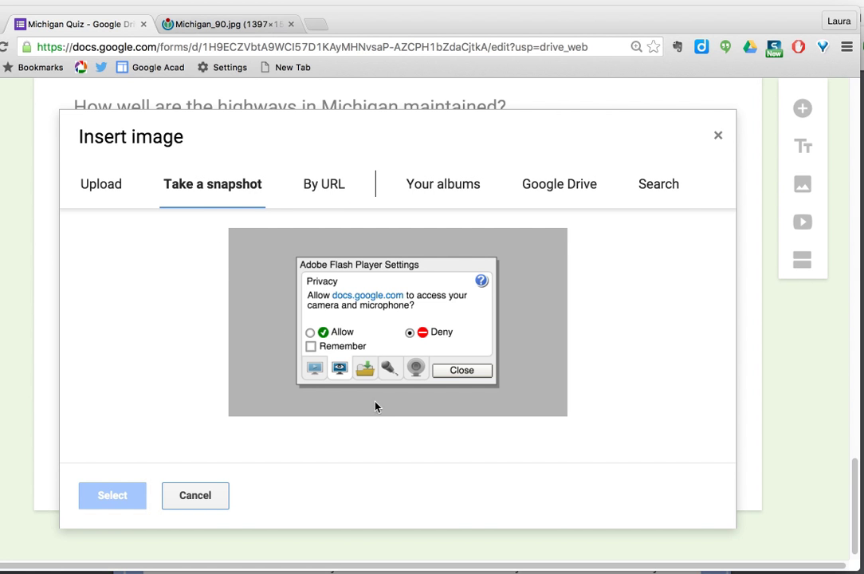
left_click(195, 496)
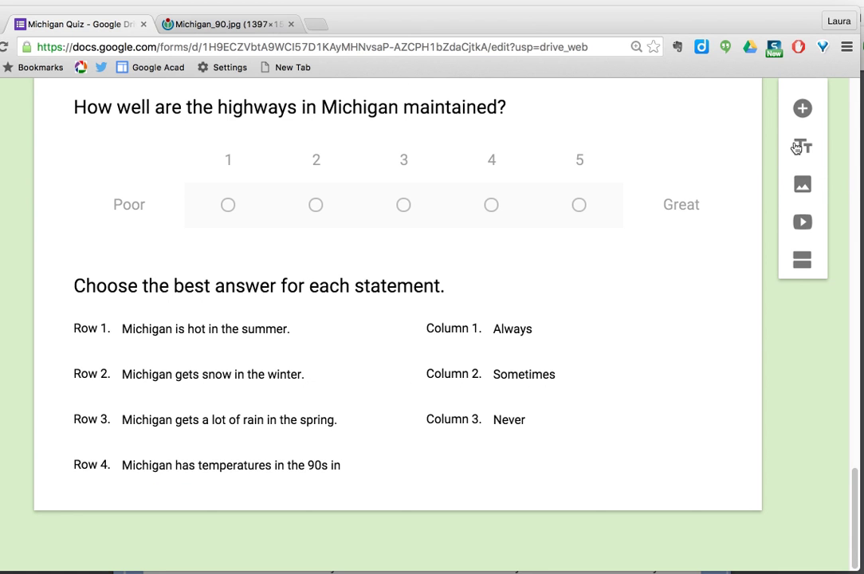
Step: Start inserting an image by URL and copy the web address of the Michigan_90.jpg map from its open browser page
left_click(805, 184)
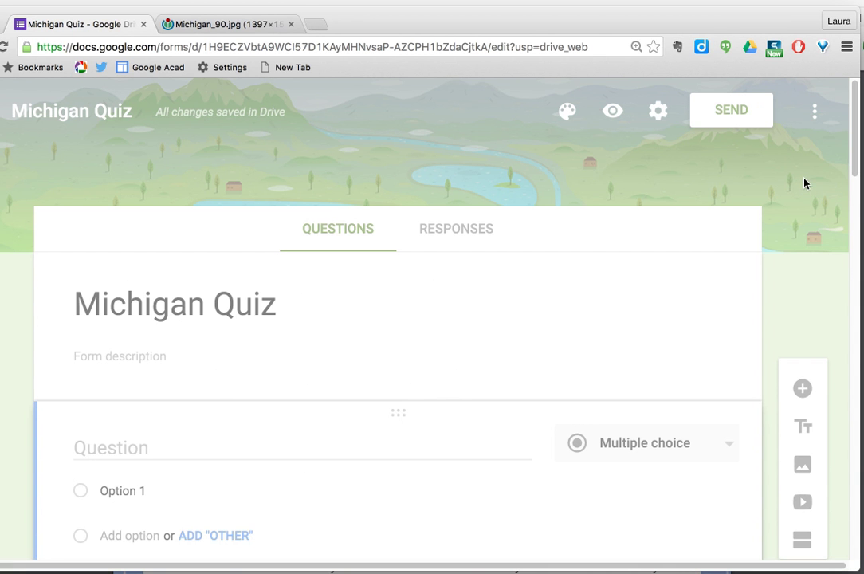
left_click_drag(850, 154, 850, 547)
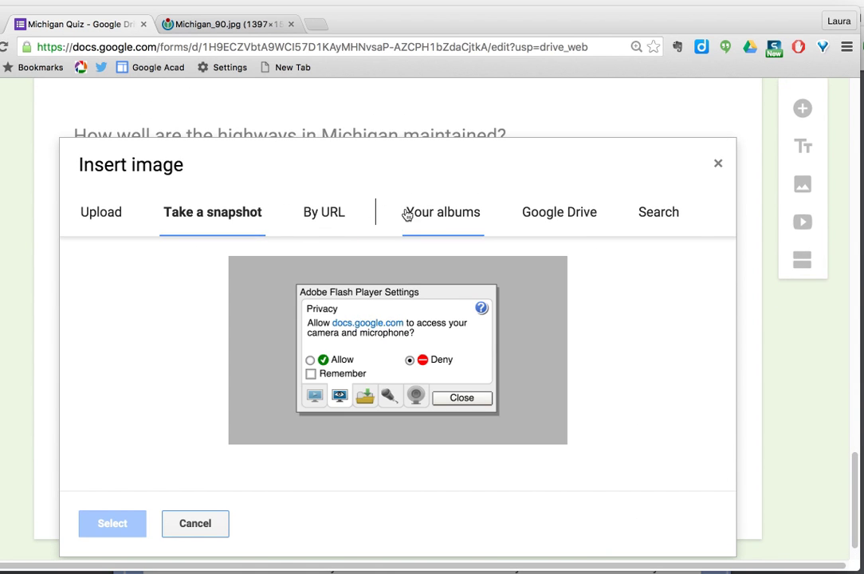
left_click(322, 211)
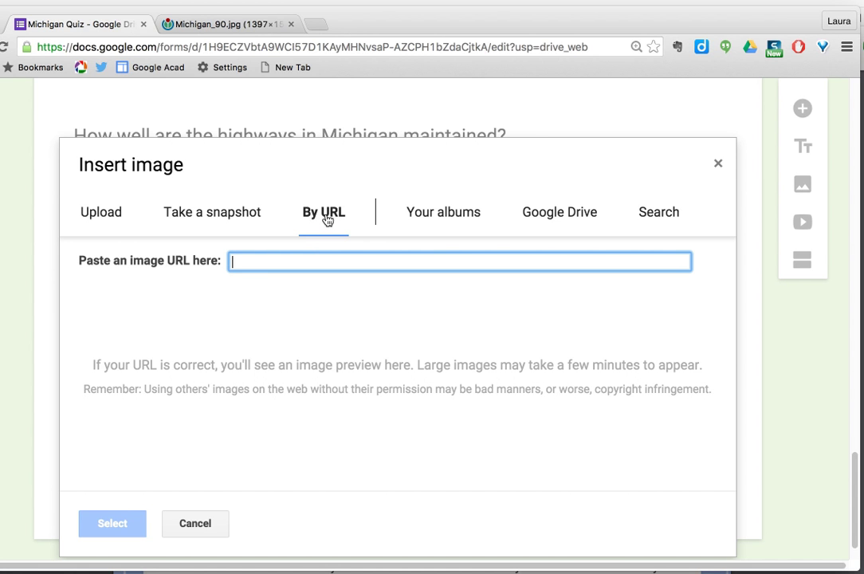
left_click(224, 25)
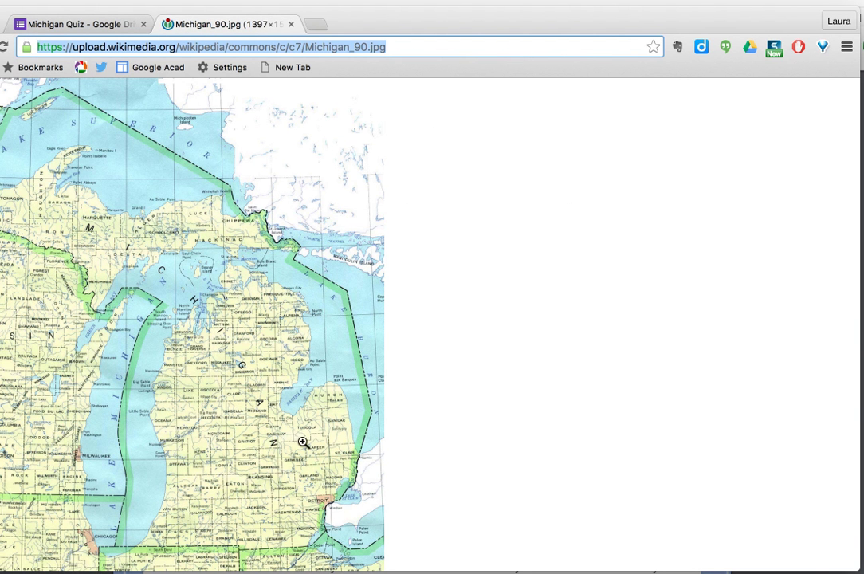
left_click(404, 47)
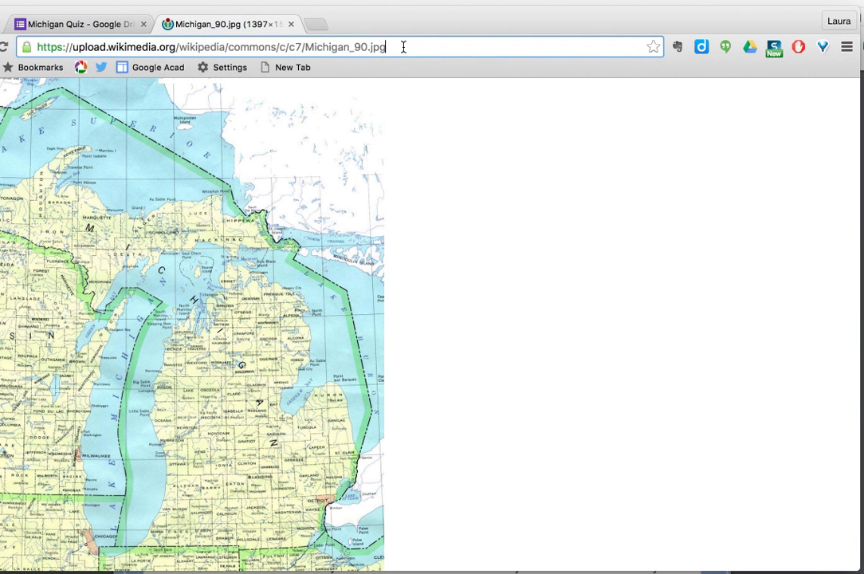
left_click_drag(397, 44, 30, 47)
key("ctrl+c")
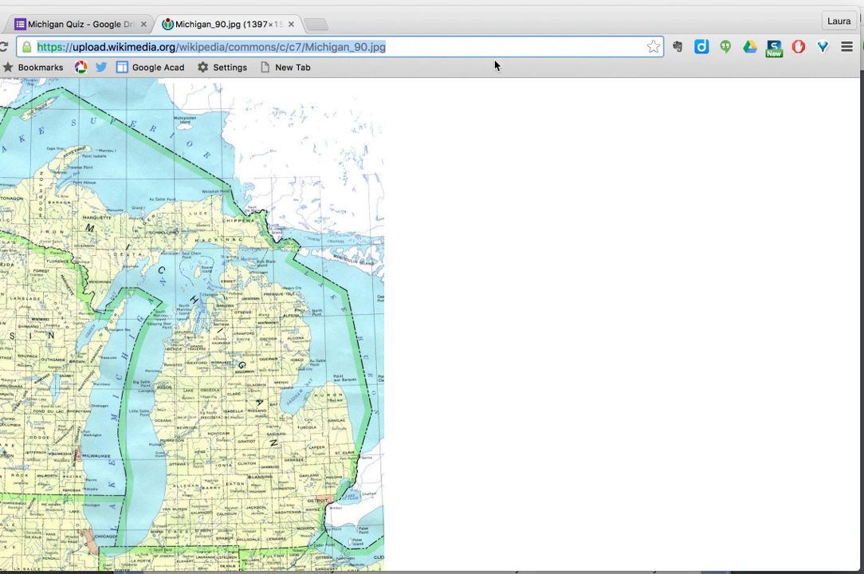
left_click(91, 25)
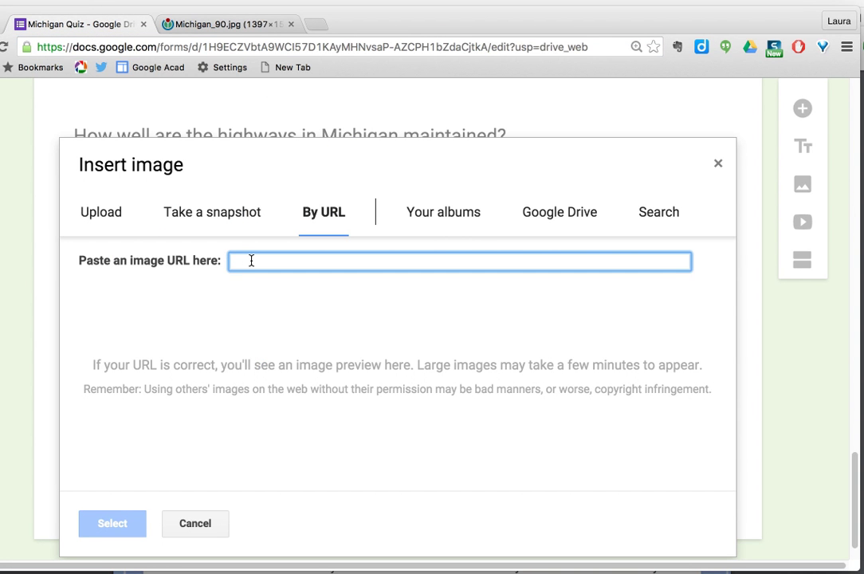
key("ctrl+v")
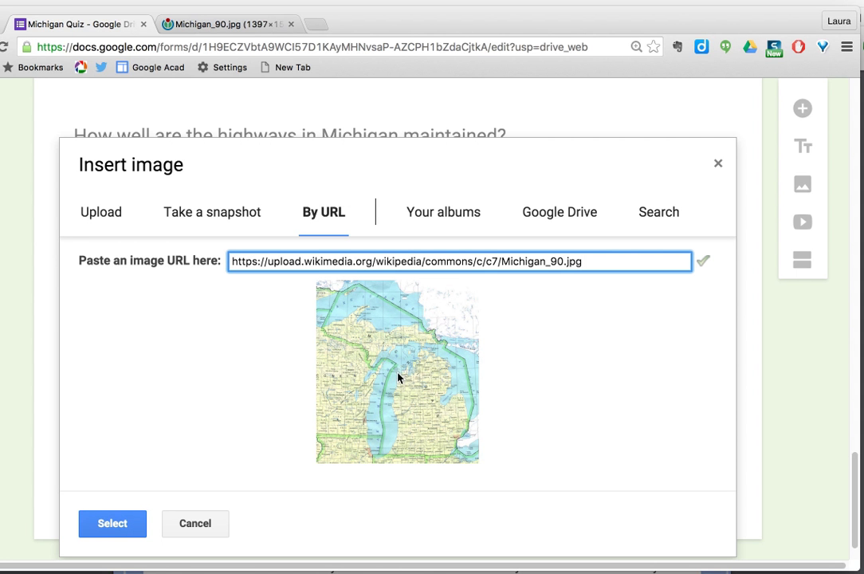
left_click(113, 524)
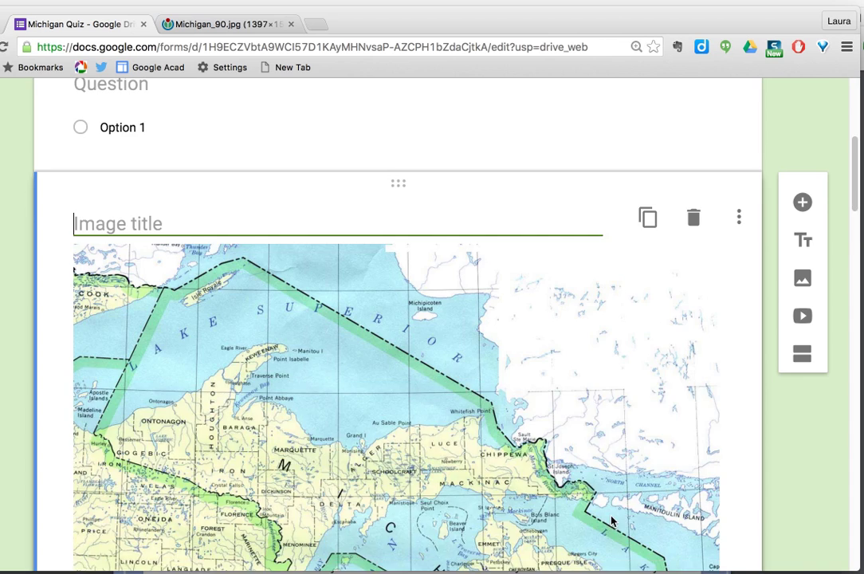
Step: Title the inserted map image "Counties of Michigan" and delete that image item from the form
scroll(612, 520, "down", 5)
scroll(612, 521, "down", 5)
scroll(611, 520, "up", 5)
scroll(612, 520, "up", 2)
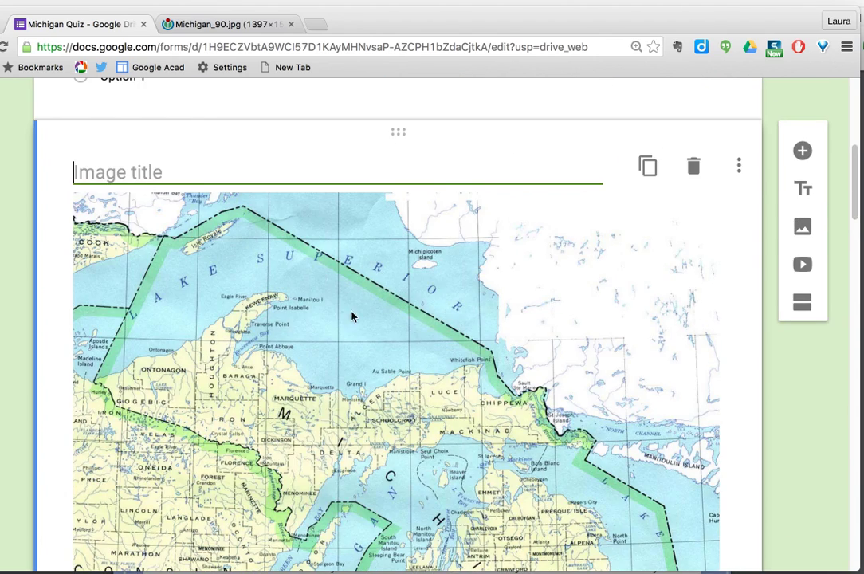
left_click(168, 167)
type("Co")
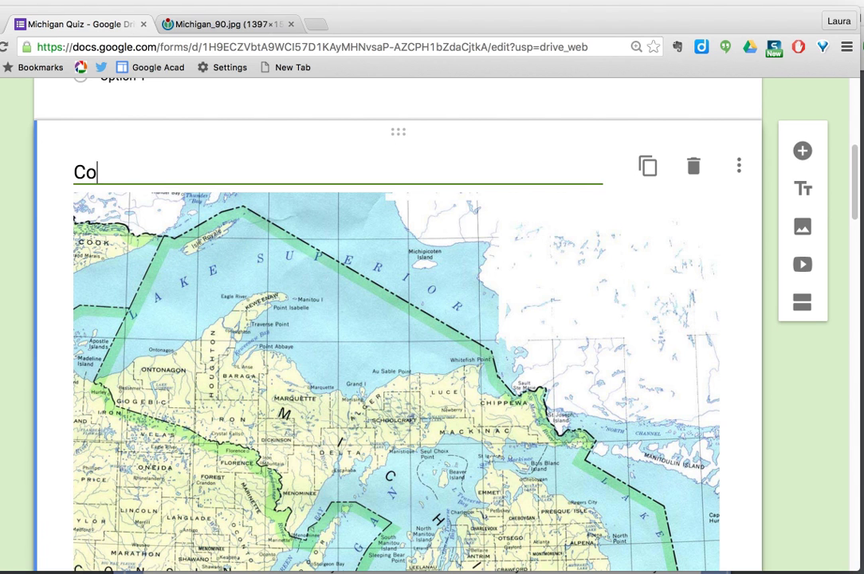
type("unties of Michigan")
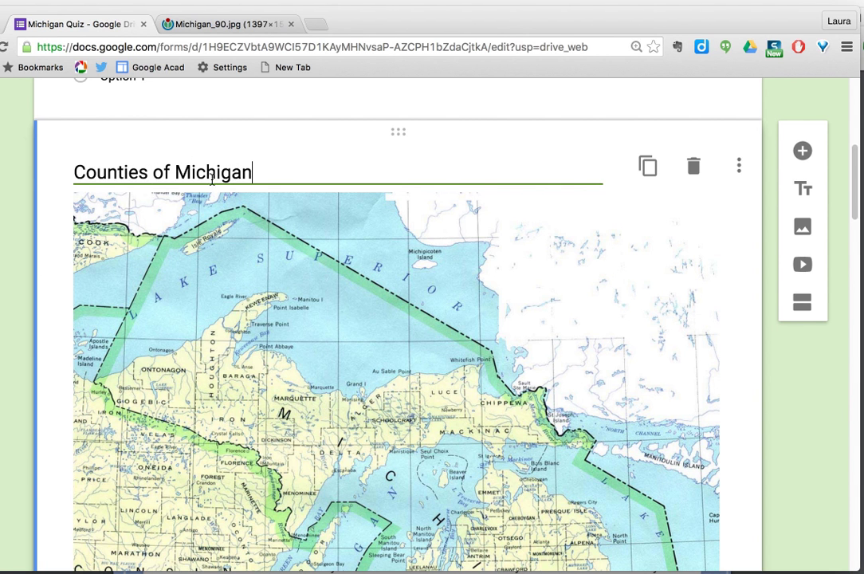
left_click(695, 166)
Step: Insert the state seal picture from the Michigan photo album into the form and look over the inserted image
scroll(614, 306, "down", 10)
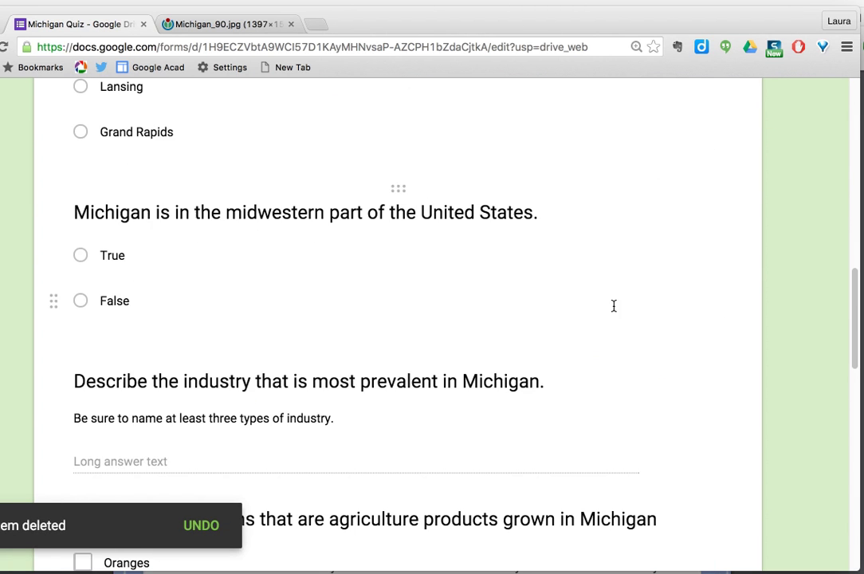
scroll(614, 306, "down", 5)
left_click(802, 184)
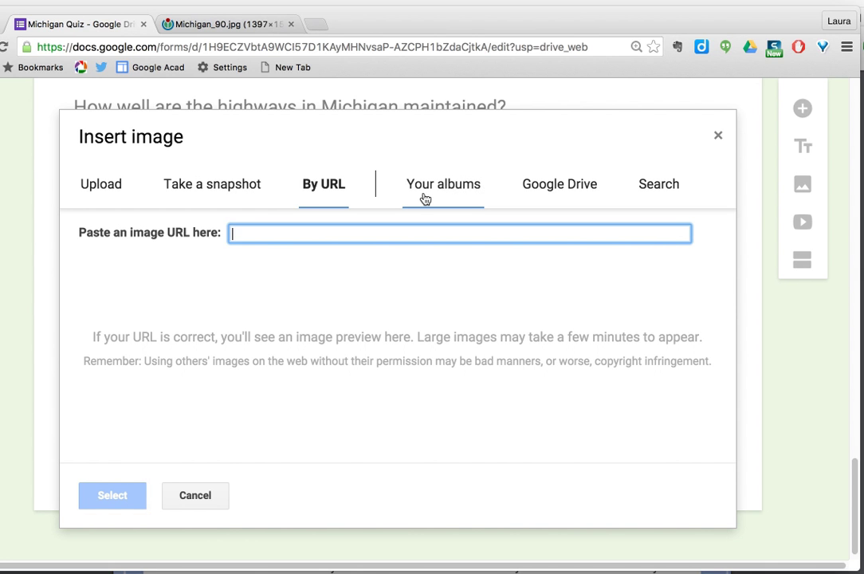
left_click(436, 187)
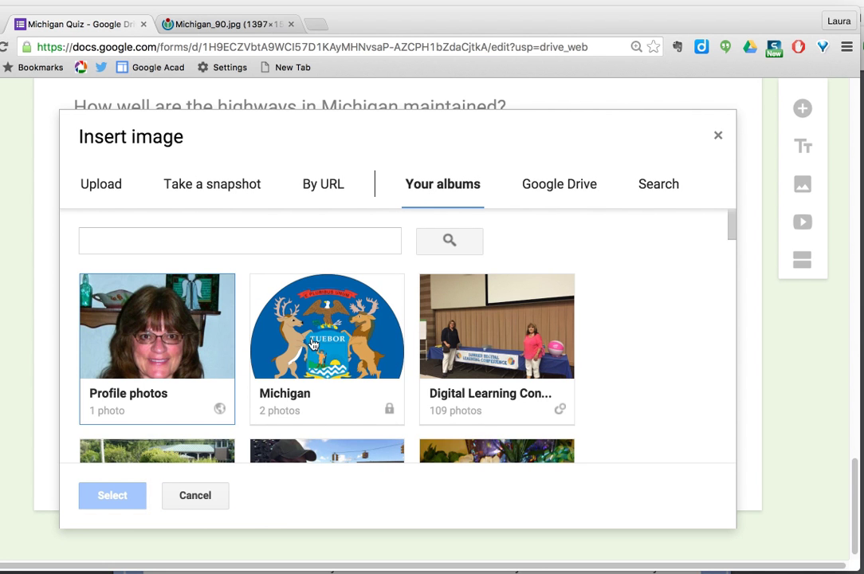
left_click(313, 344)
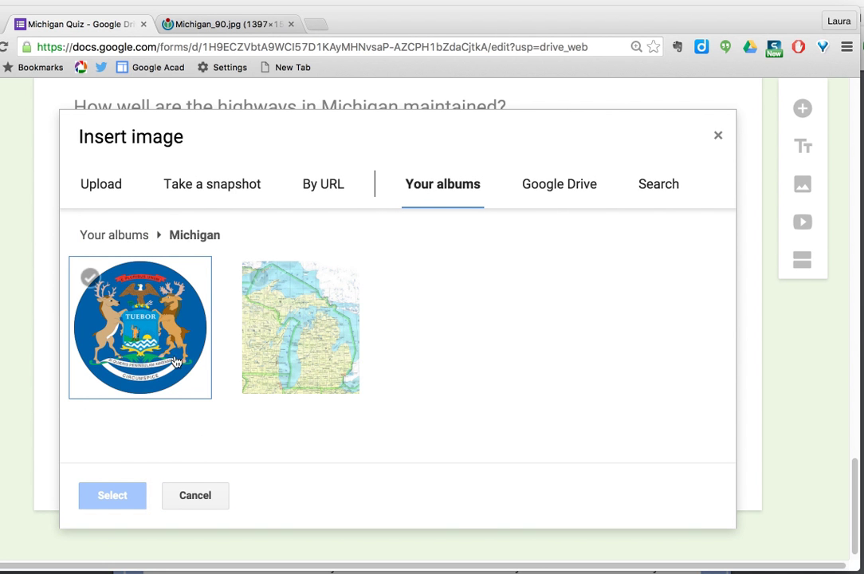
left_click(149, 344)
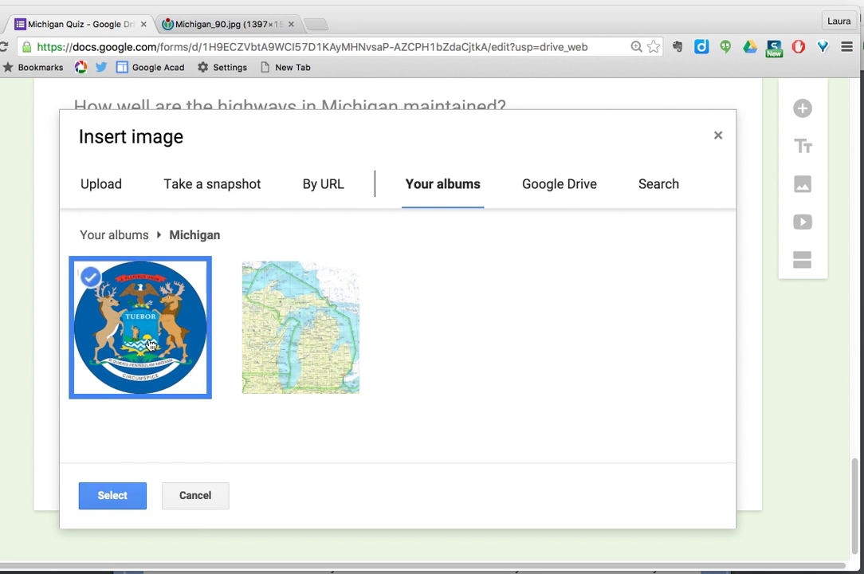
left_click(121, 501)
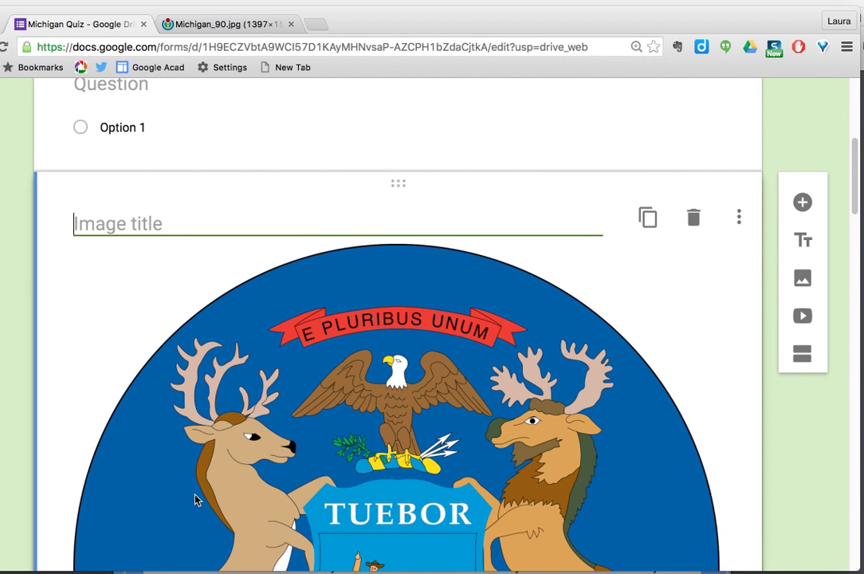
scroll(195, 500, "down", 4)
scroll(196, 500, "down", 7)
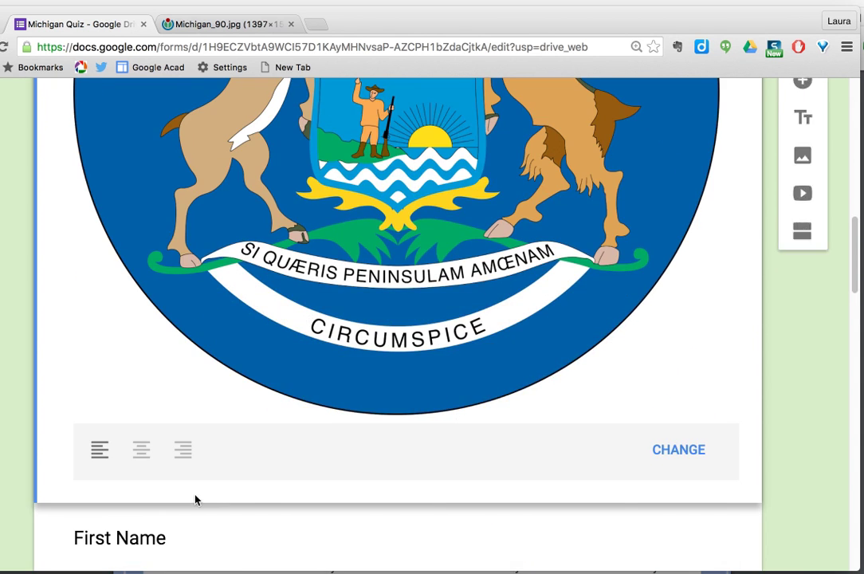
scroll(195, 500, "up", 3)
scroll(195, 500, "up", 8)
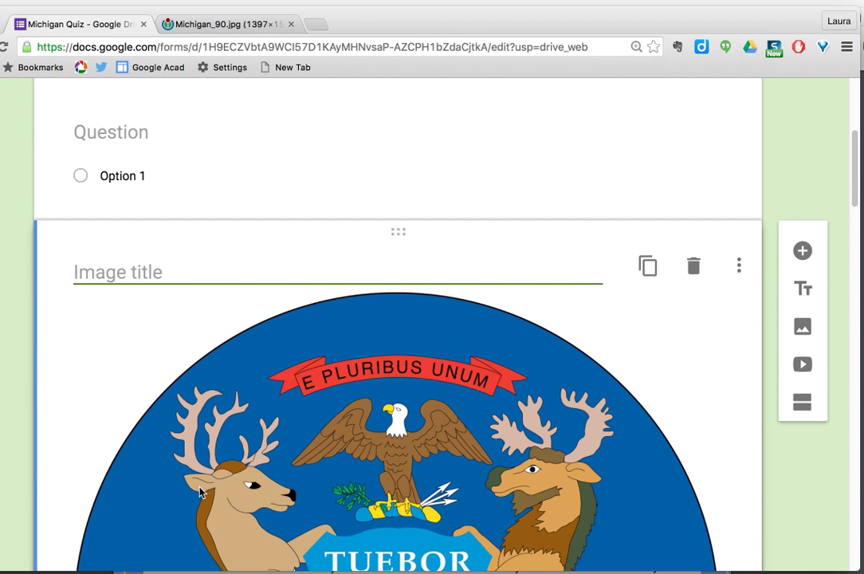
Step: Delete the state seal image item and start inserting a new image from Google Drive
left_click(693, 271)
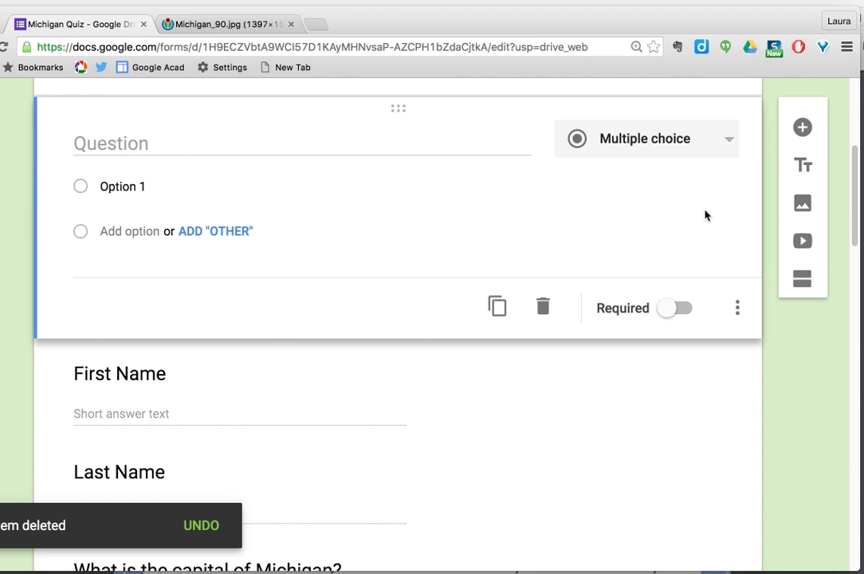
scroll(565, 428, "down", 6)
scroll(565, 429, "down", 8)
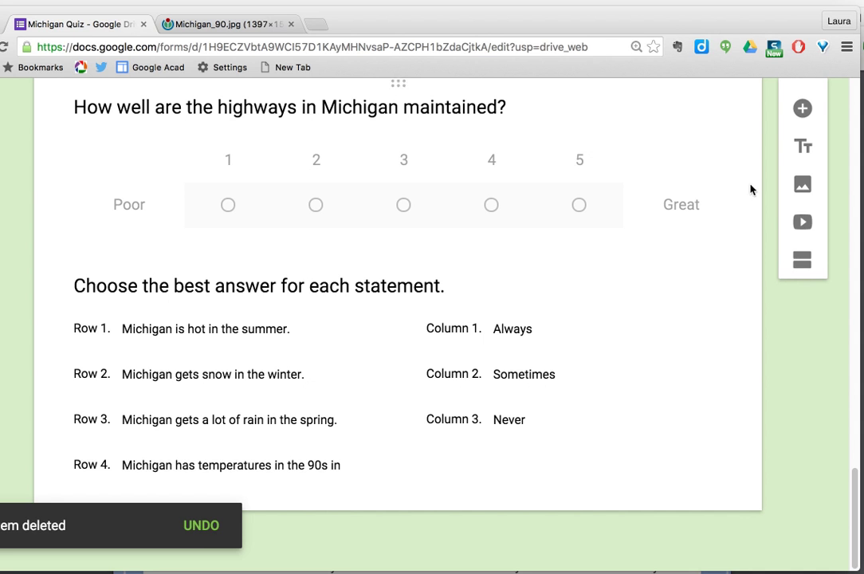
left_click(802, 185)
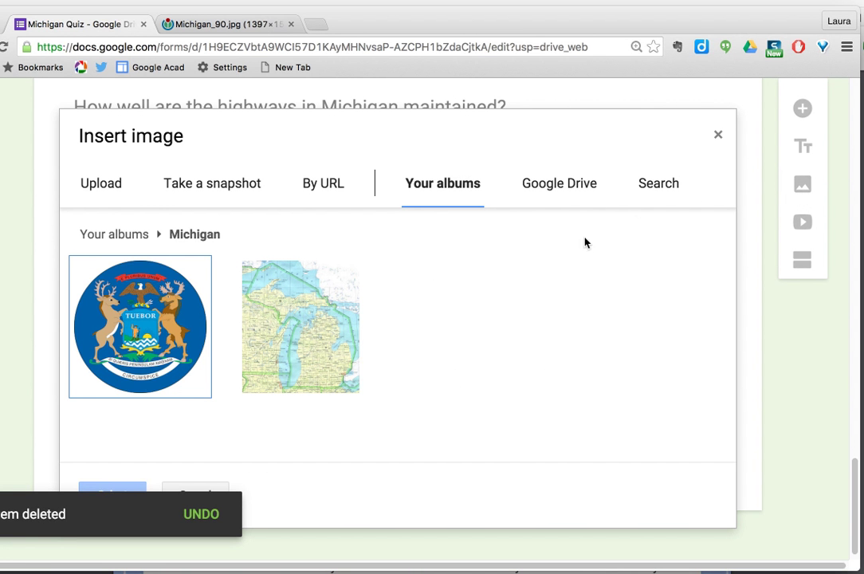
left_click(576, 185)
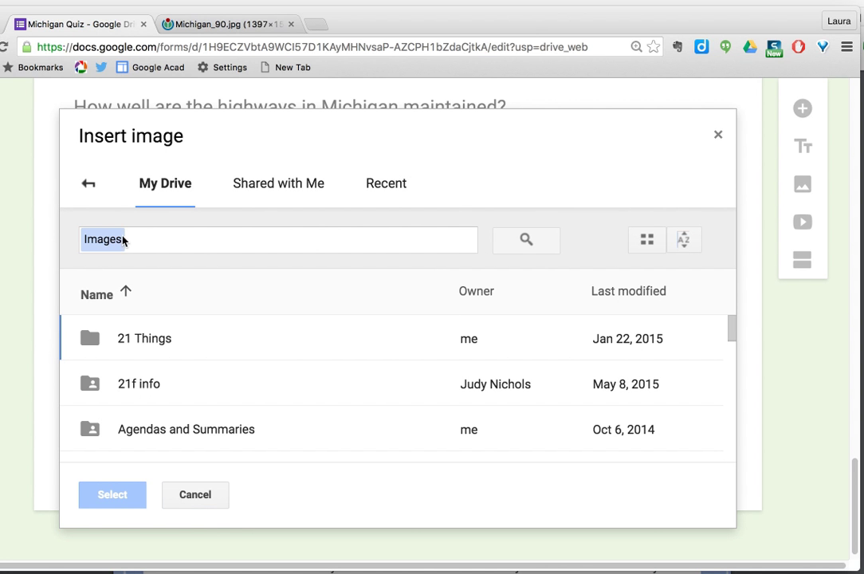
Step: Find the Images folder in My Drive and open its Michigan subfolder
scroll(144, 334, "down", 10)
scroll(147, 353, "down", 10)
scroll(145, 361, "up", 4)
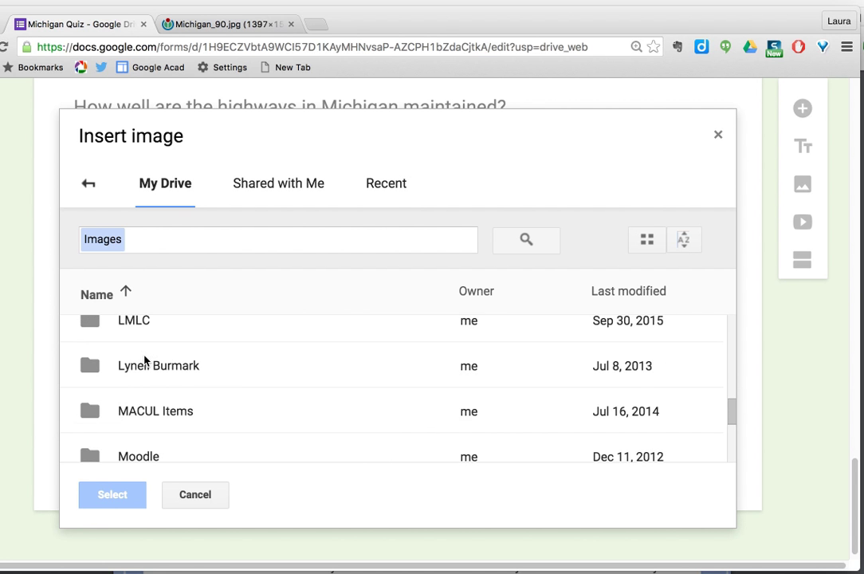
scroll(144, 361, "up", 1)
scroll(144, 361, "up", 3)
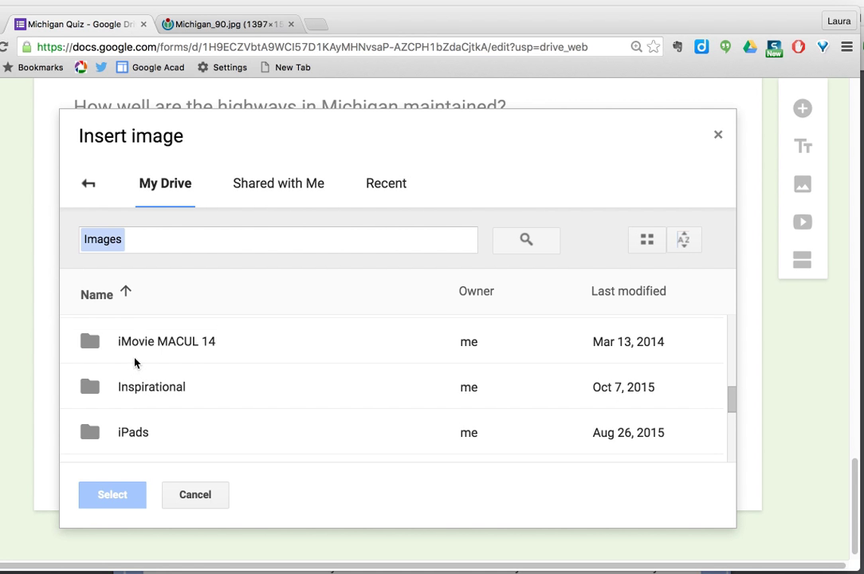
double_click(92, 325)
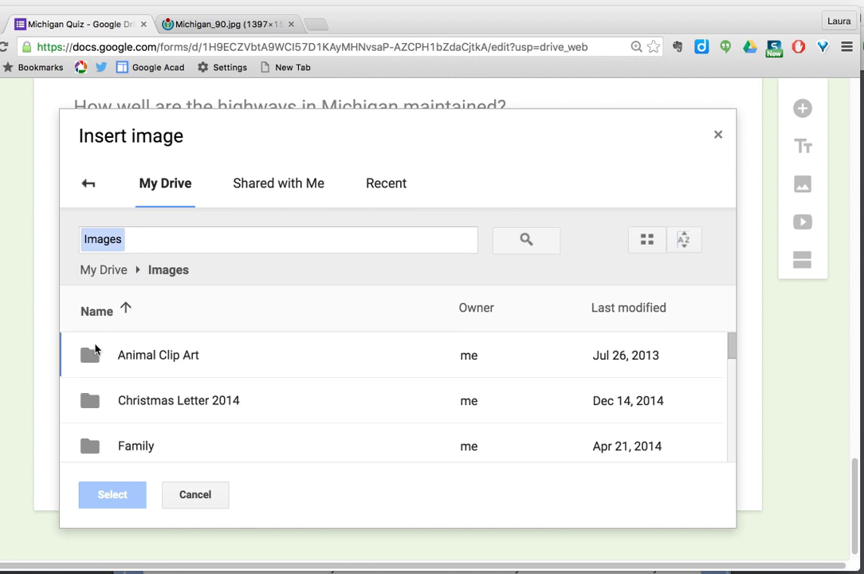
scroll(140, 388, "down", 2)
double_click(88, 421)
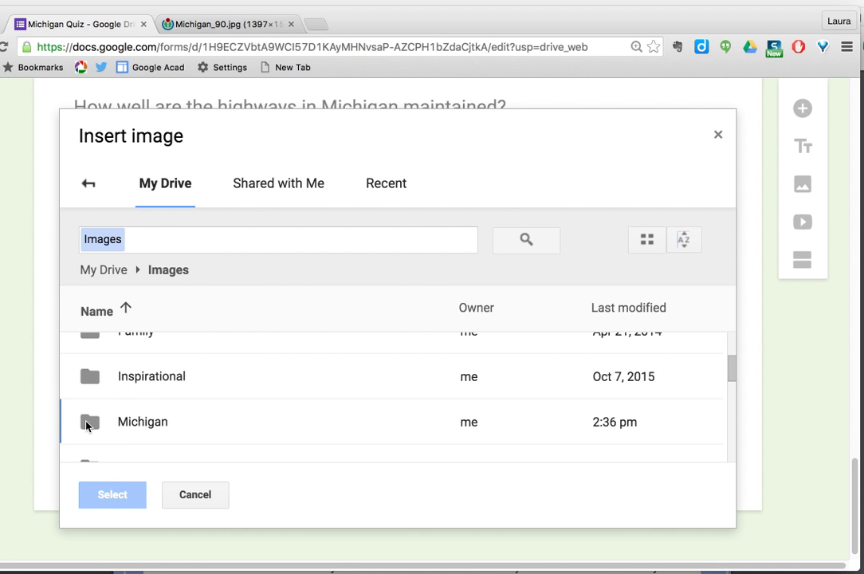
Step: Insert Michigan-StateSeal.png from the Drive folder into the form and delete that image item after viewing it
left_click(123, 368)
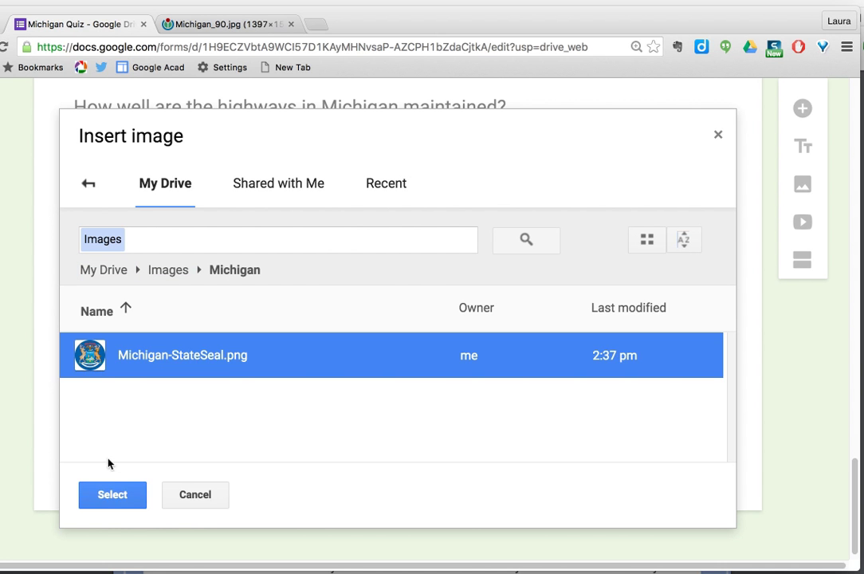
left_click(123, 504)
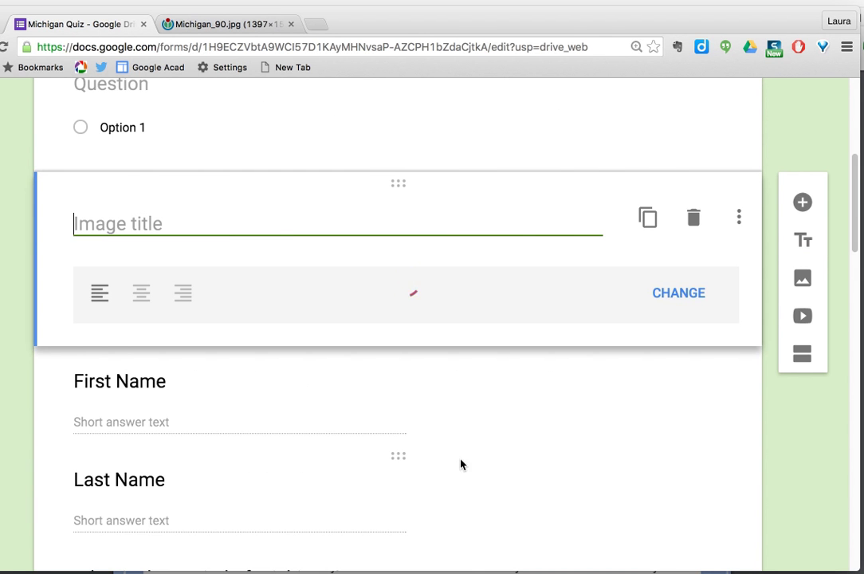
scroll(461, 463, "down", 4)
scroll(461, 466, "up", 4)
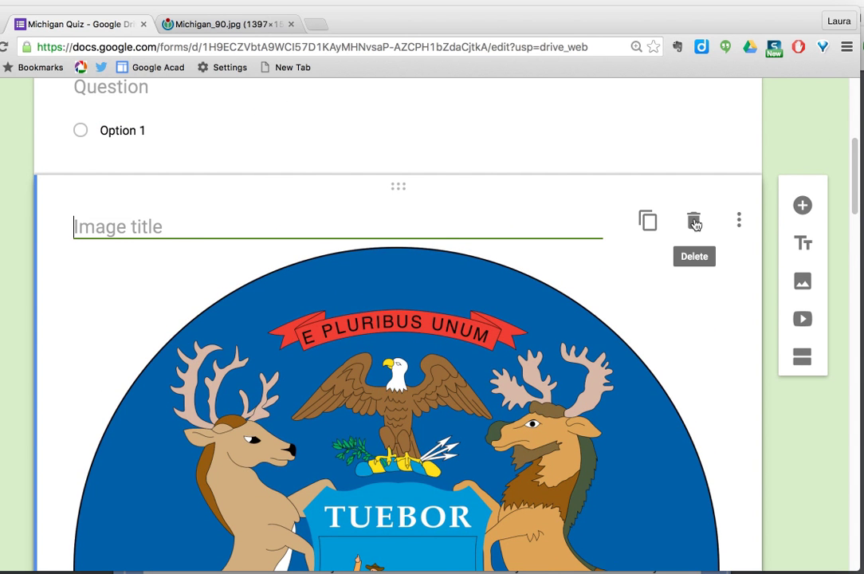
left_click(694, 224)
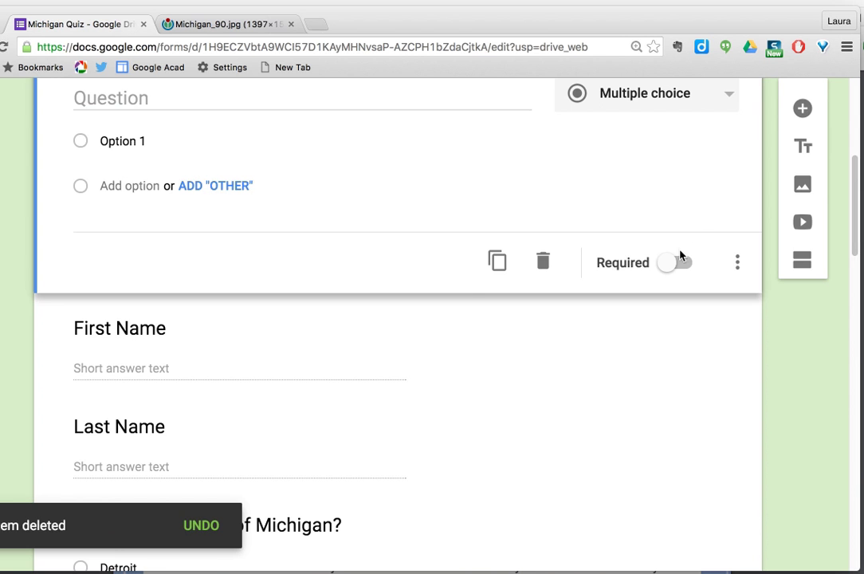
Step: Start inserting another image into the form and choose web image search as its source
scroll(603, 357, "down", 6)
scroll(599, 361, "down", 10)
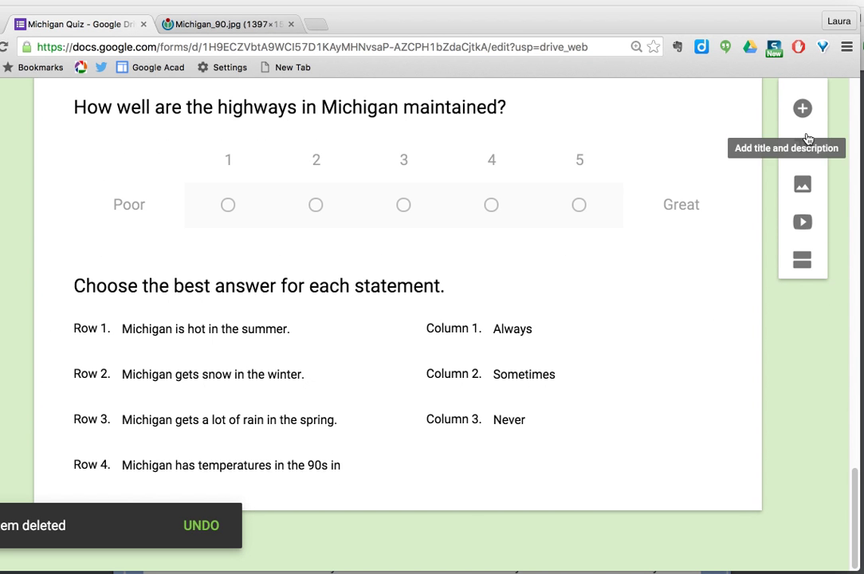
left_click(803, 186)
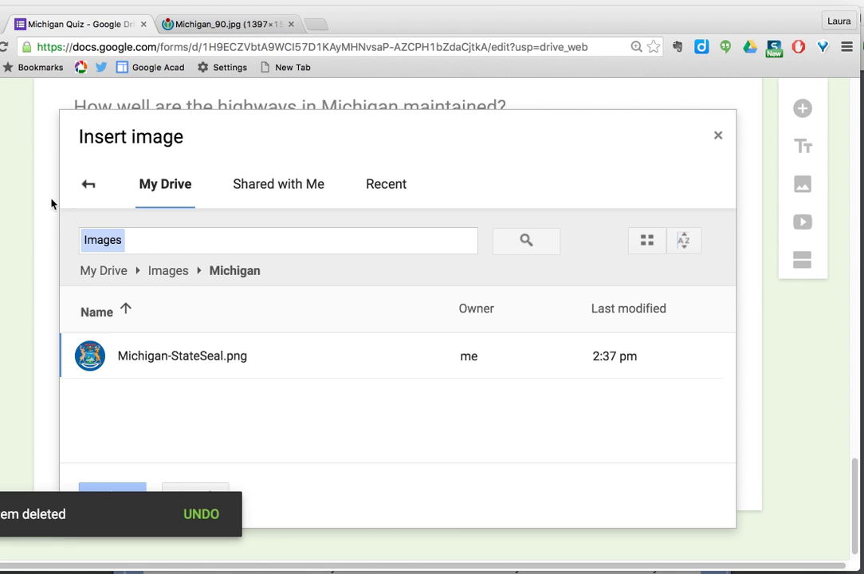
left_click(90, 188)
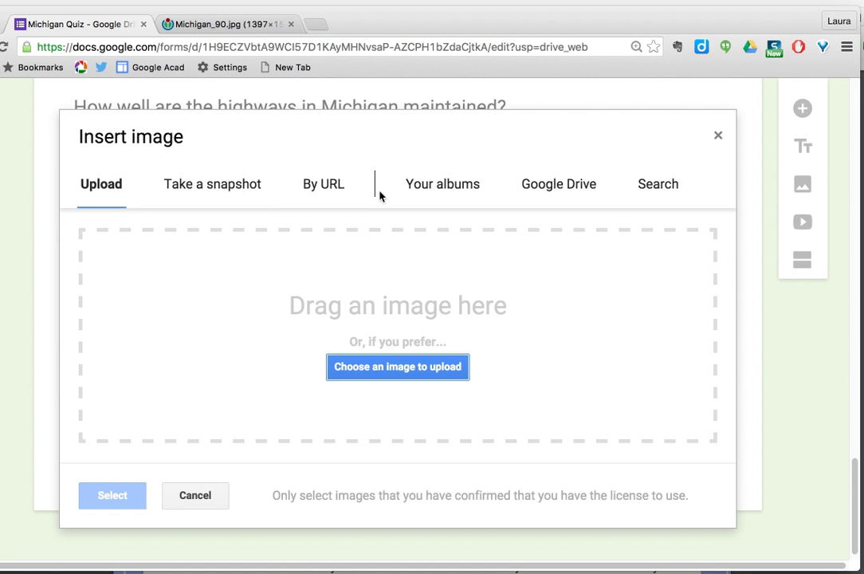
left_click(664, 187)
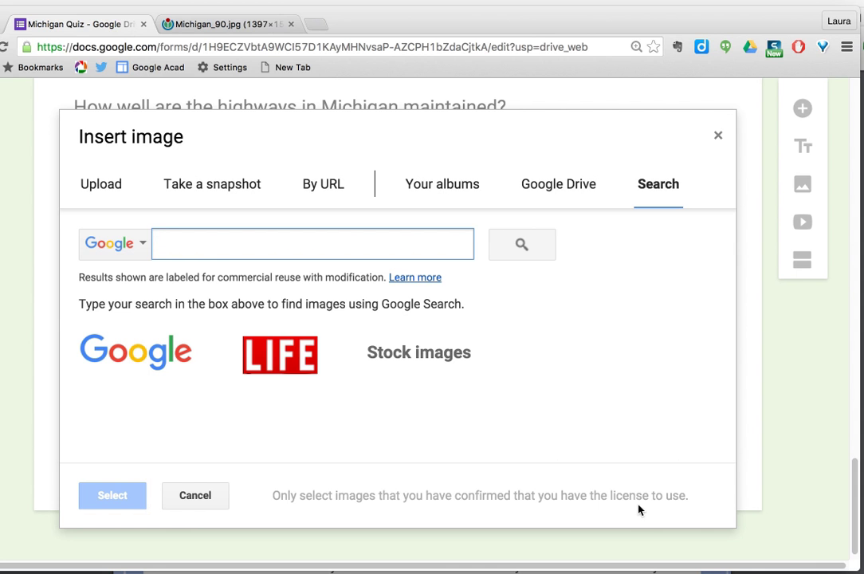
Step: Set the image search source to Google and search for "michigan"
type("michgi")
key("BackSpace")
type("igan")
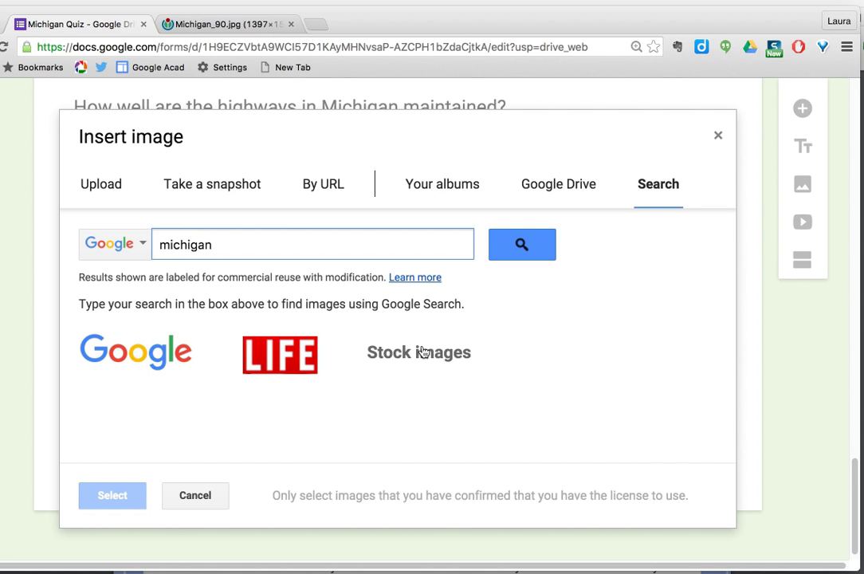
left_click(144, 245)
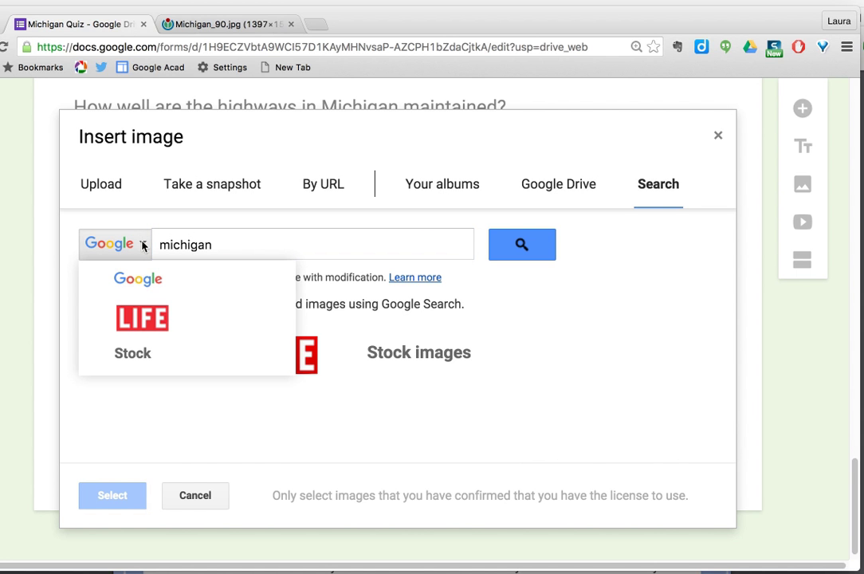
left_click(133, 283)
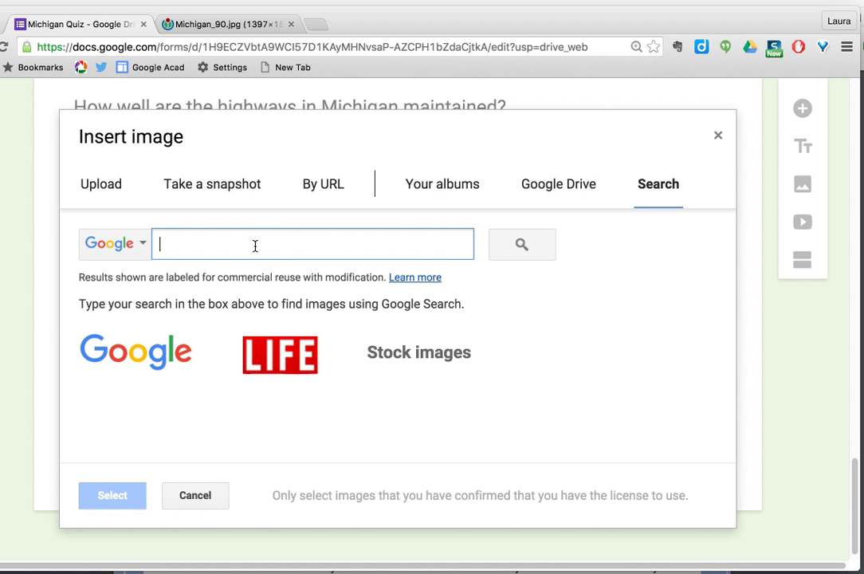
type("michigan")
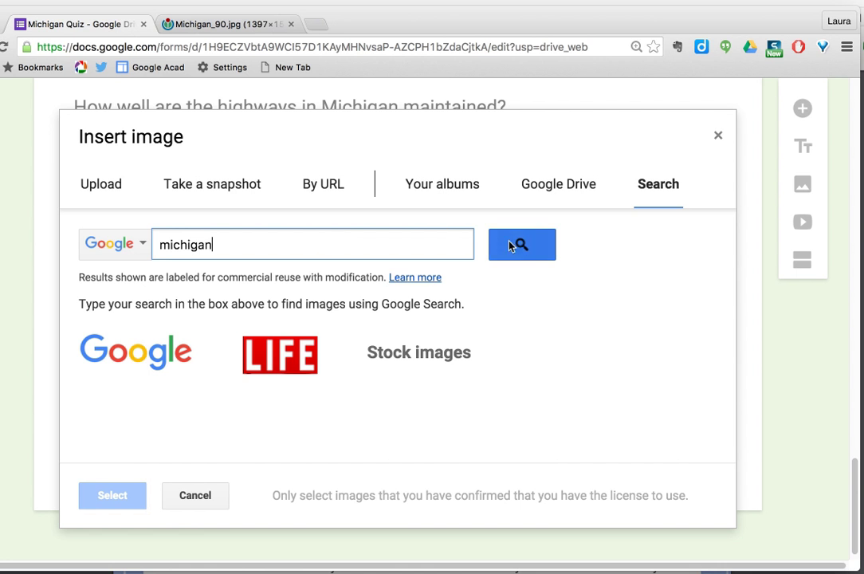
left_click(522, 244)
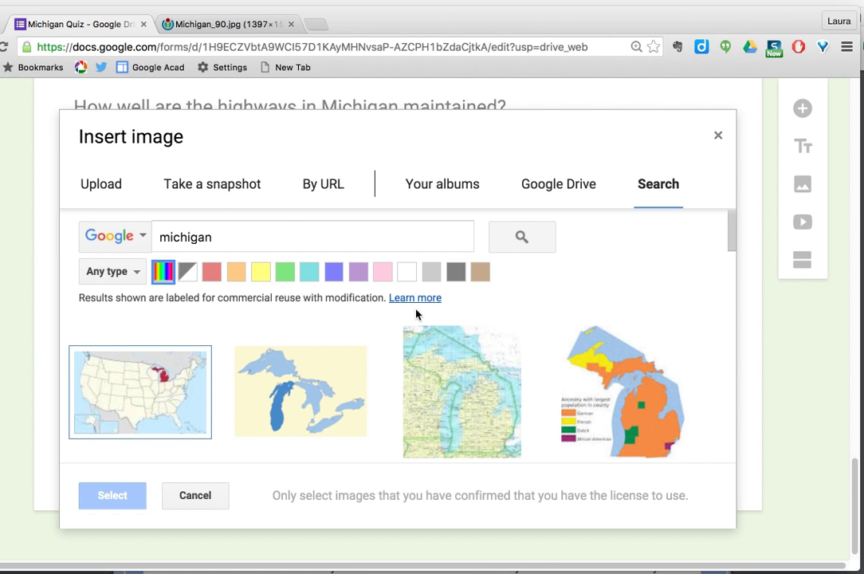
Step: Insert the Michigan population density map from the image search results into the form
scroll(417, 315, "down", 1)
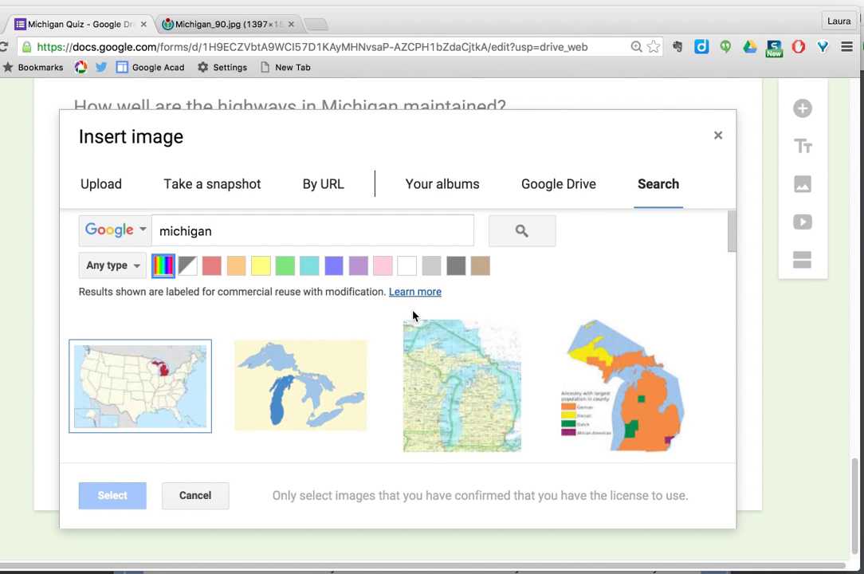
scroll(413, 319, "down", 2)
scroll(411, 323, "down", 5)
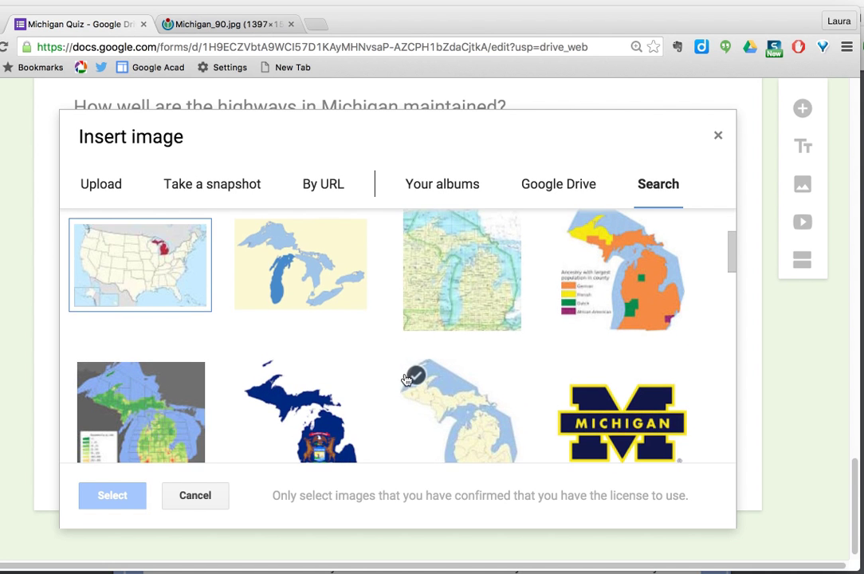
scroll(405, 386, "down", 2)
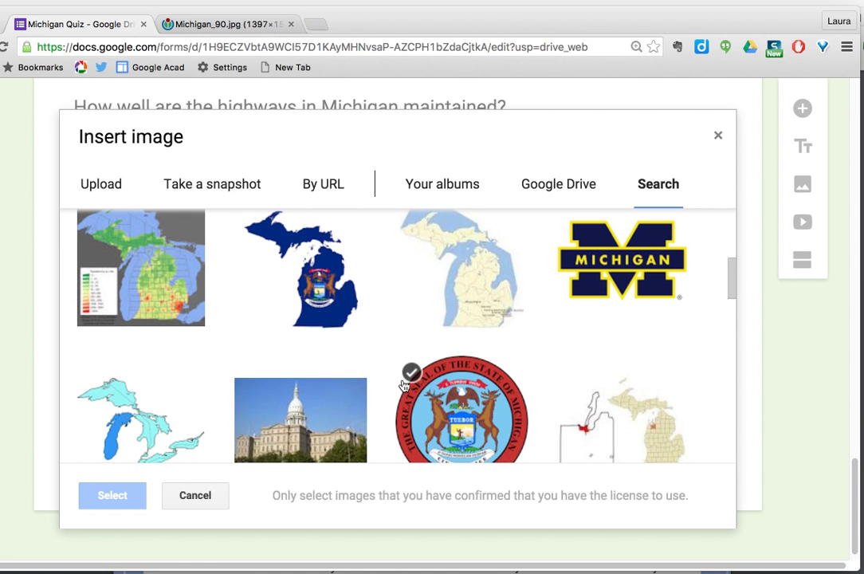
left_click(140, 263)
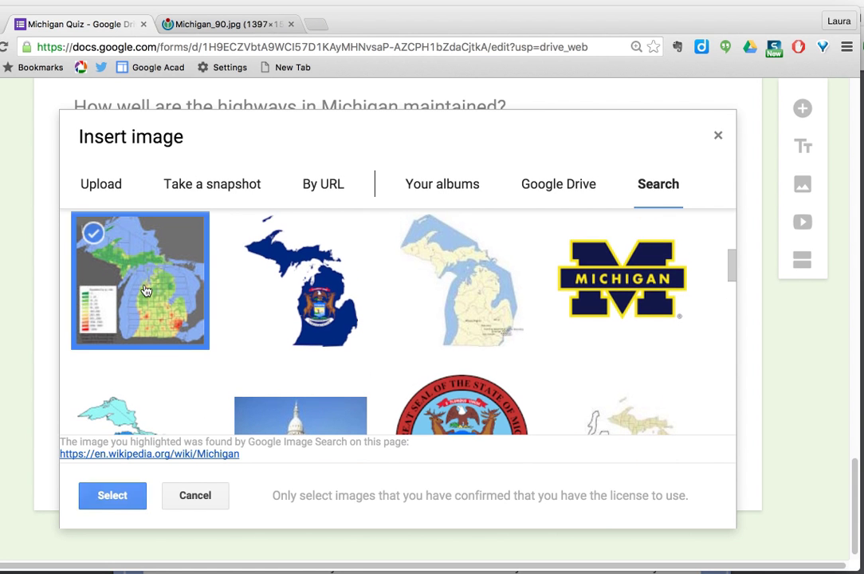
left_click(112, 498)
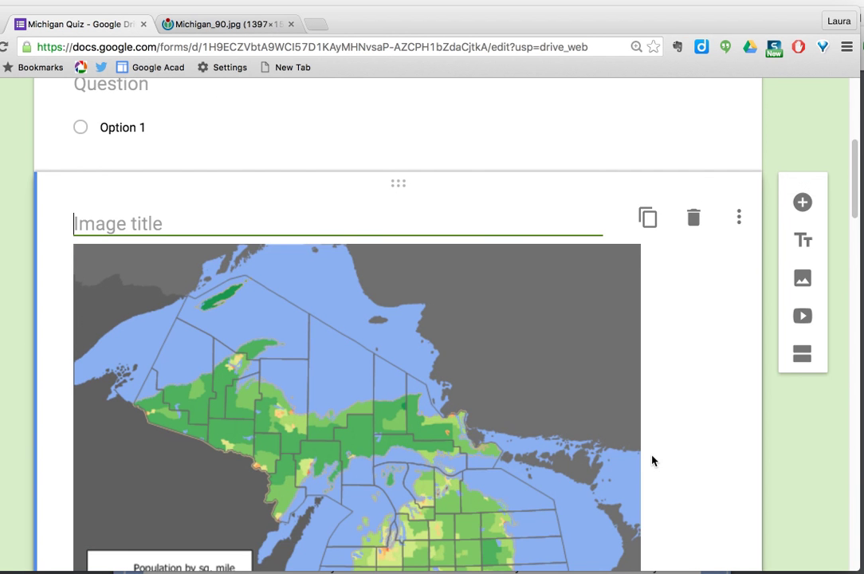
Step: Title the inserted population map "Michigan's Population" and look over the image
scroll(652, 461, "down", 3)
scroll(652, 461, "down", 1)
scroll(652, 461, "up", 6)
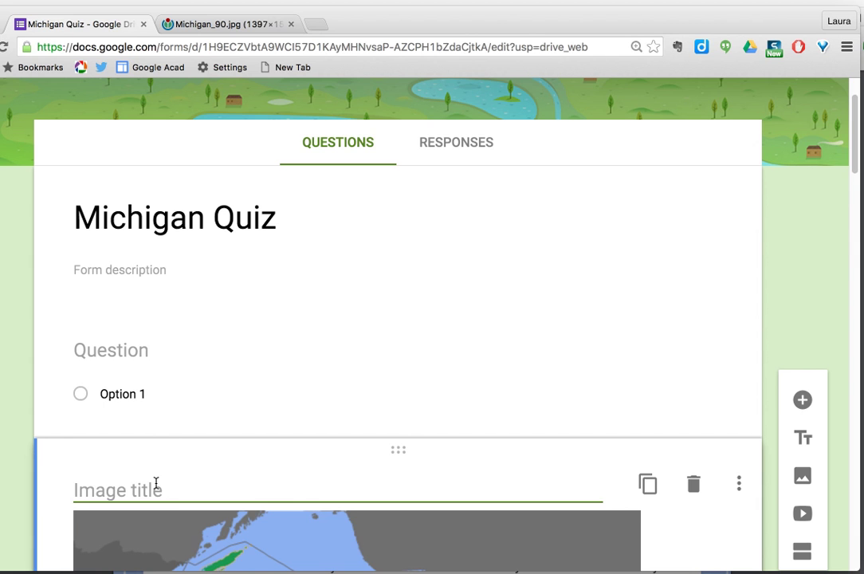
type("Mih")
key("BackSpace")
type("chigan's Pp")
key("BackSpace")
type("opulation")
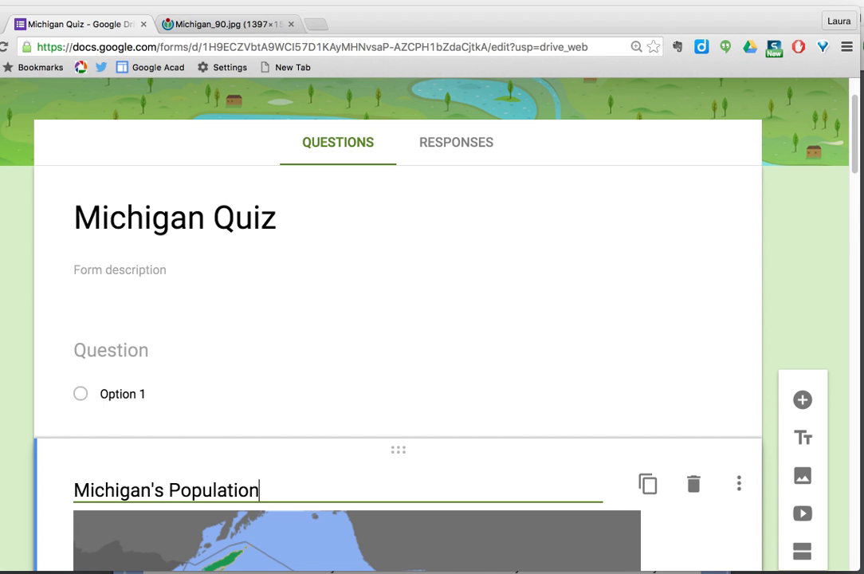
scroll(245, 471, "down", 6)
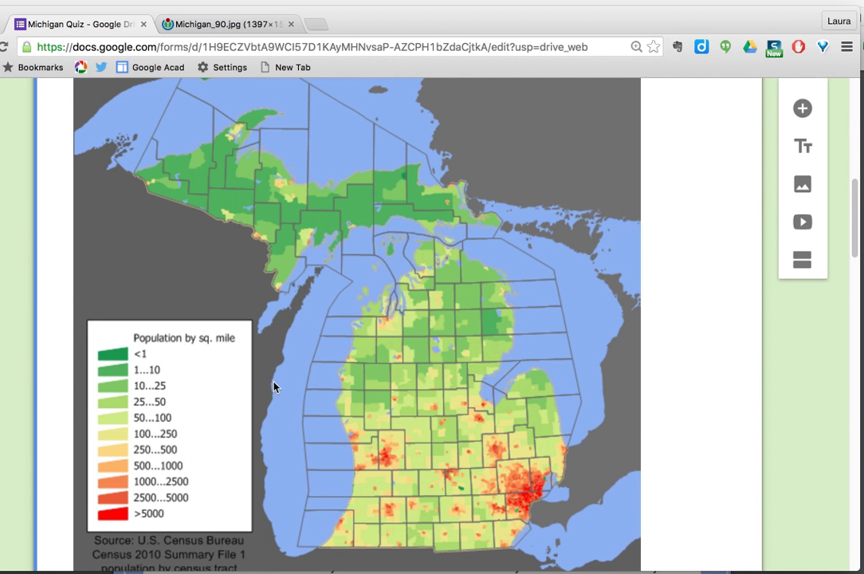
scroll(427, 361, "up", 1)
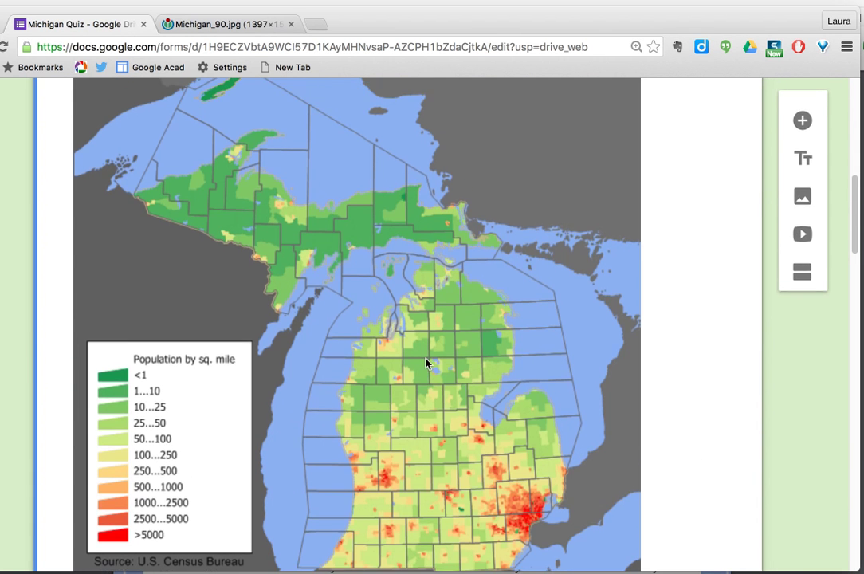
scroll(426, 363, "up", 3)
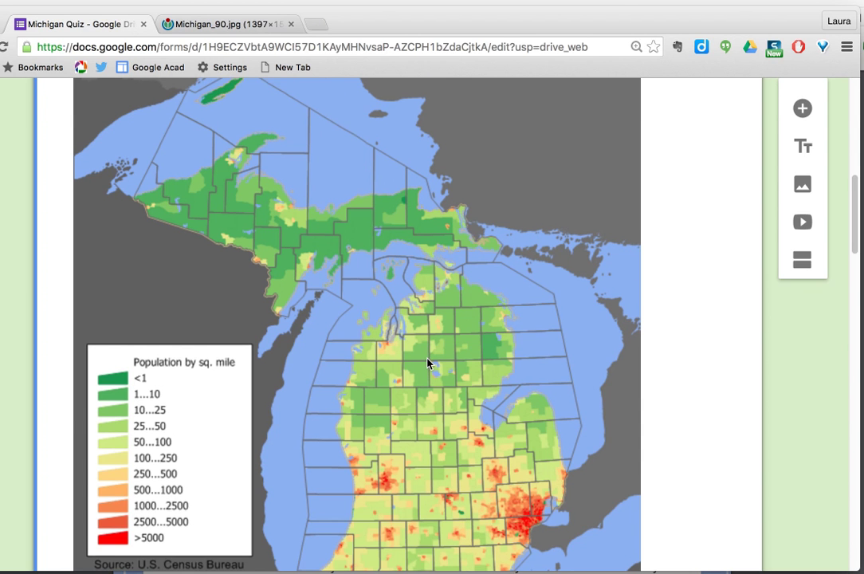